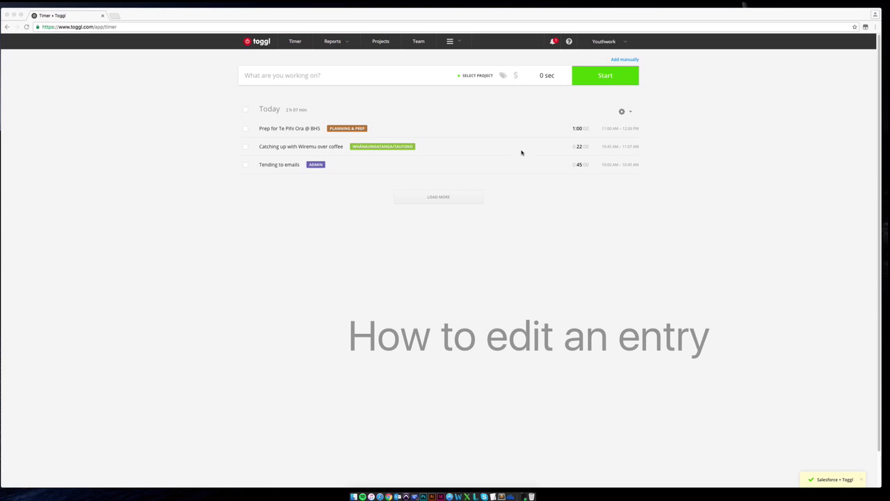
Change the stop time of the coffee catch-up entry to 11:00 AM.
left_click(632, 150)
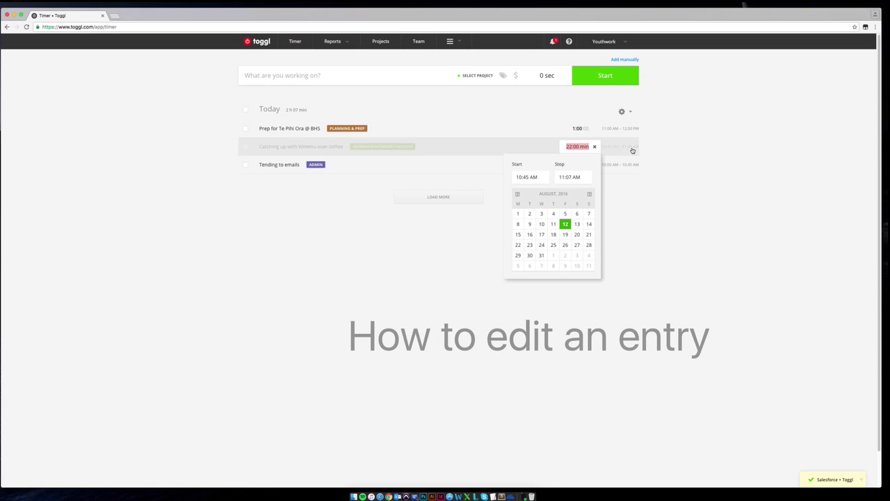
left_click(572, 178)
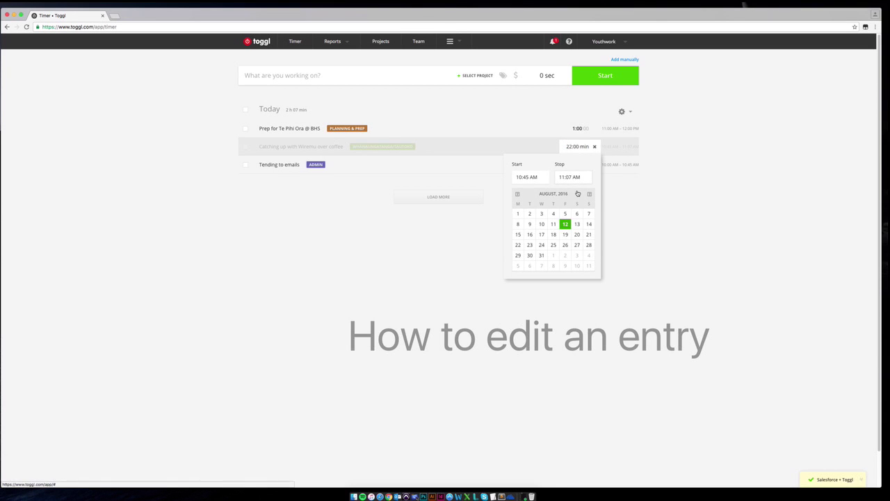
key("BackSpace")
type("0")
key("Return")
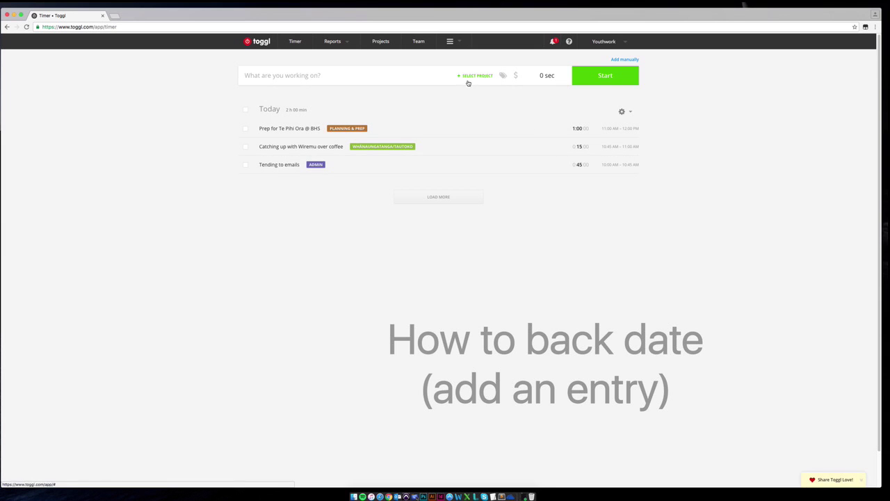
Switch to manual time entry and set the new entry's period from 8:30 AM to 10:00 AM.
left_click(634, 60)
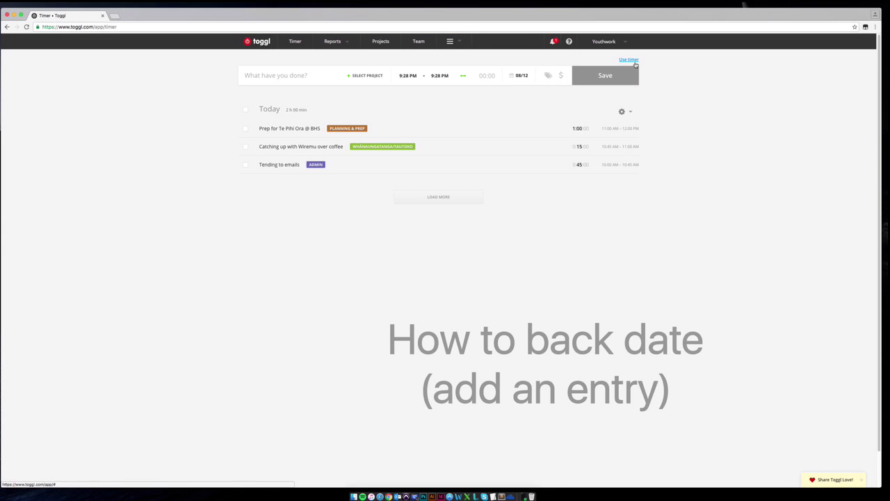
left_click(634, 61)
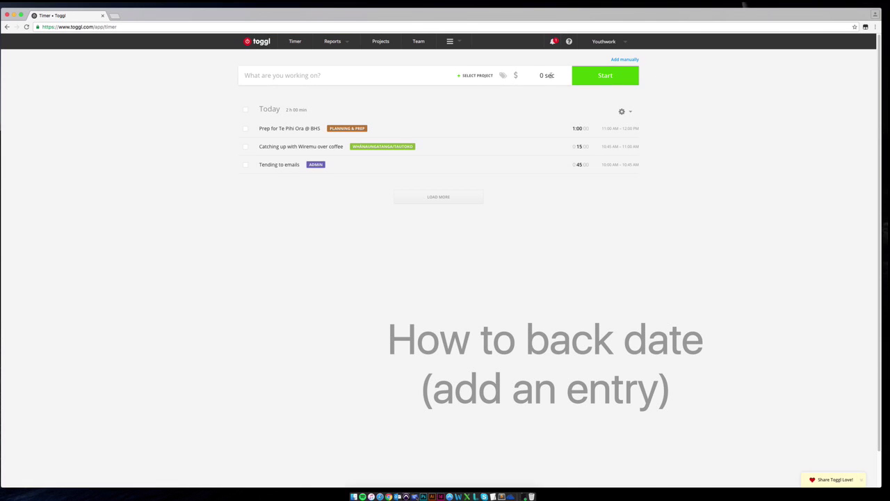
left_click(615, 61)
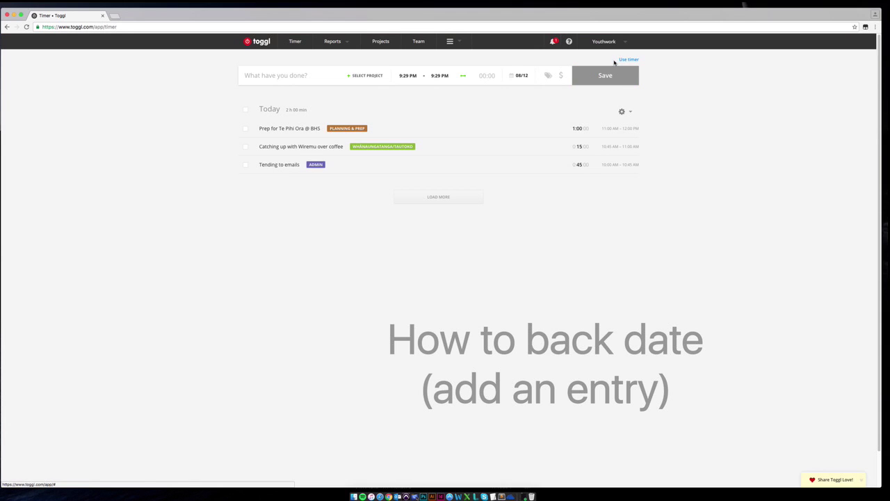
left_click(408, 78)
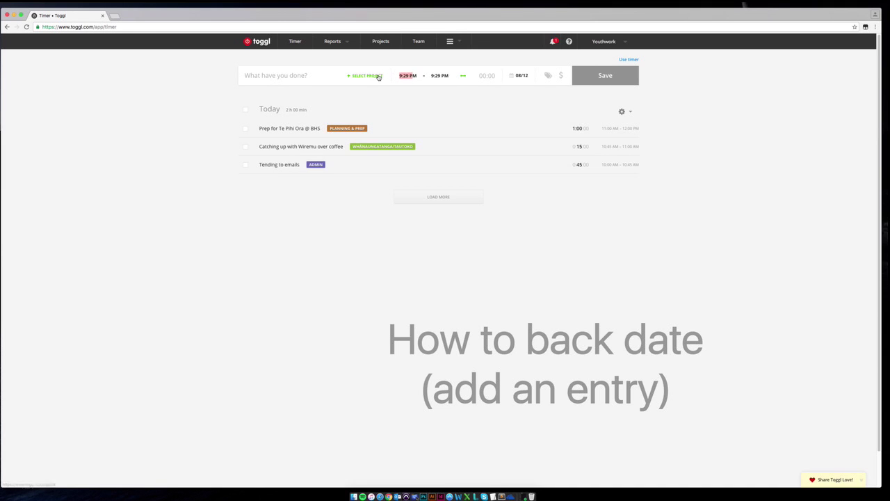
type("8:30 AM")
left_click(435, 76)
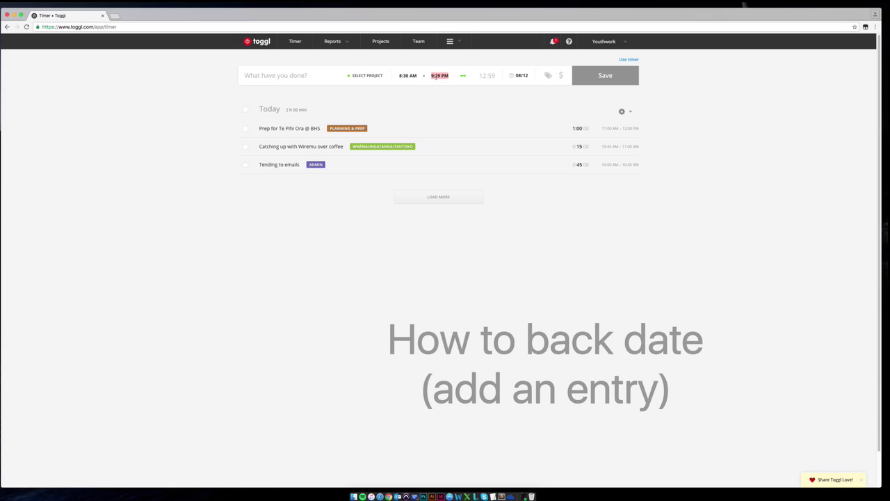
left_click(444, 75)
type("10 AM")
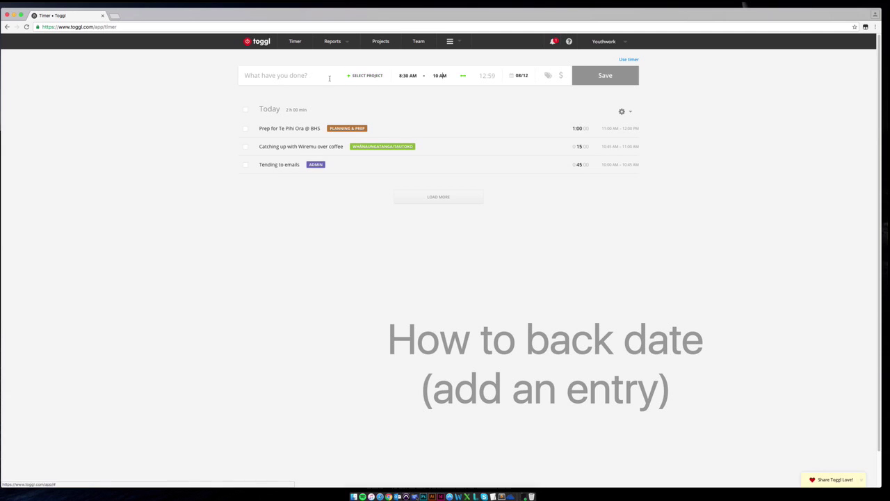
Describe the manual entry as "Meeting with CCC" and save it.
left_click(285, 74)
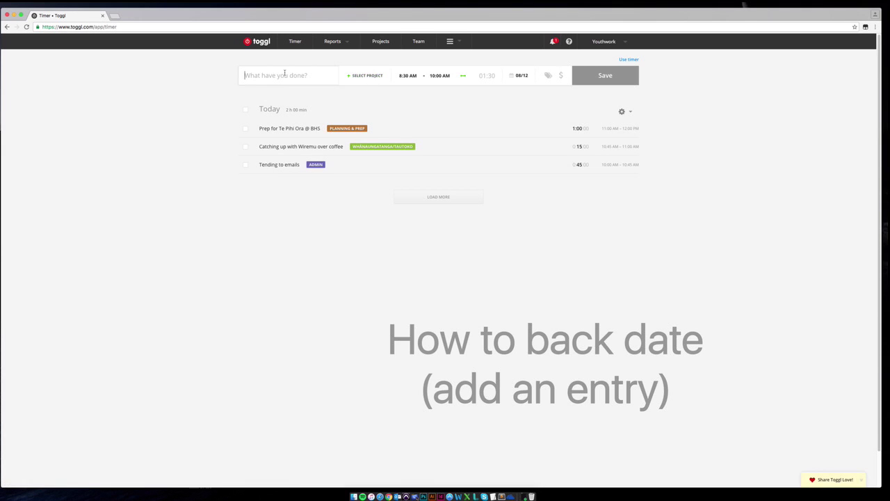
type("Meeting wit")
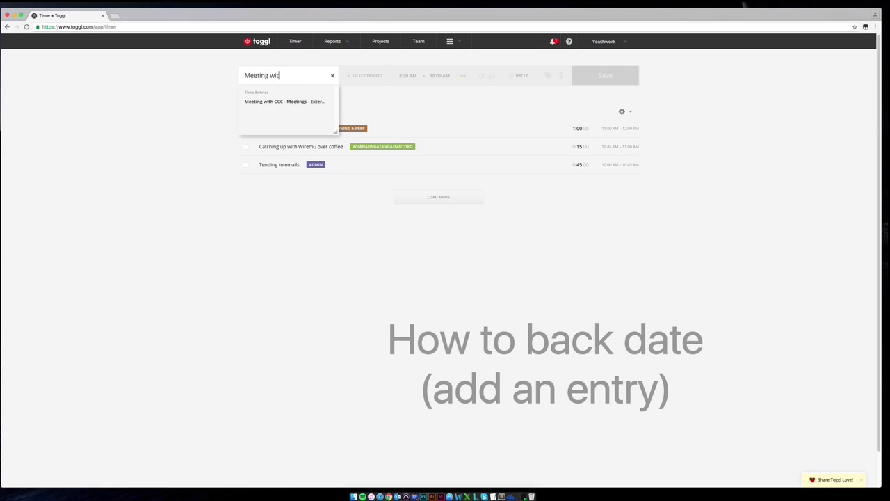
type("h CCC")
key("Return")
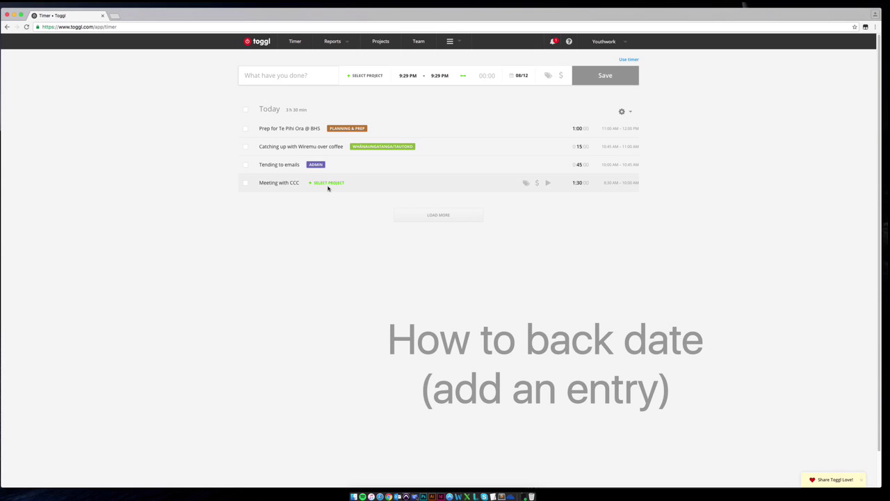
Assign the "Meeting with CCC" entry to the Meetings - External project.
left_click(329, 183)
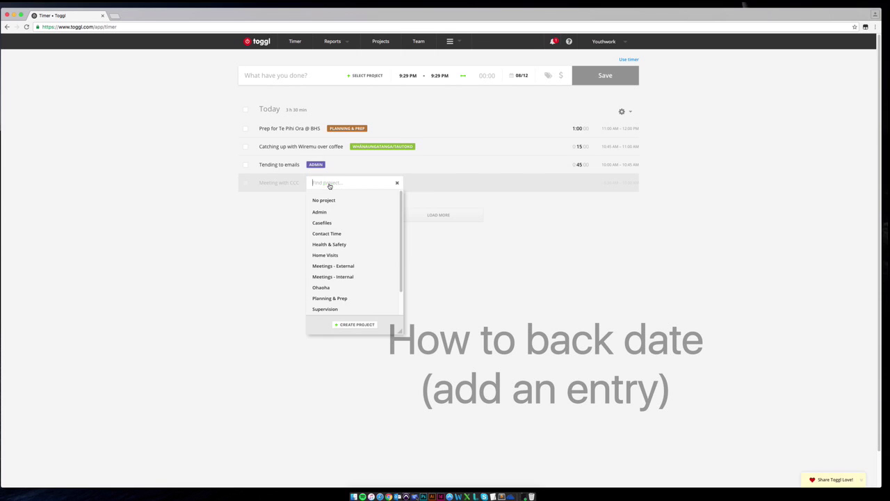
scroll(332, 273, "down", 1)
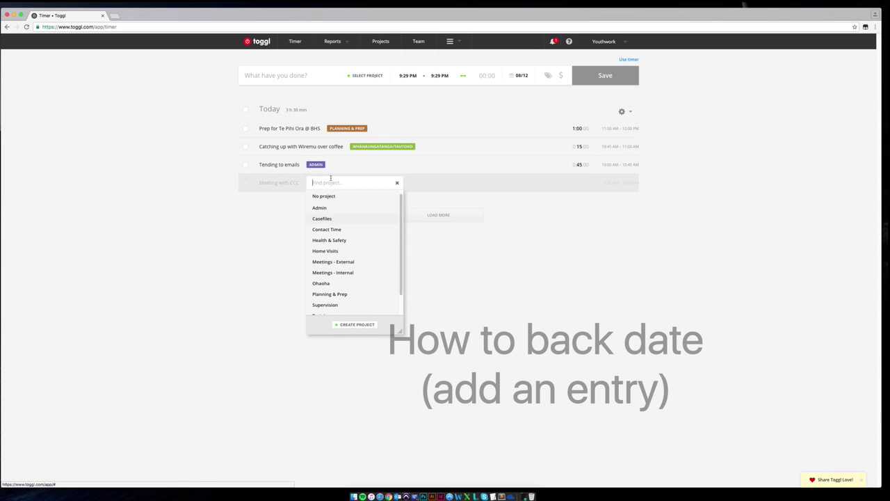
left_click(330, 263)
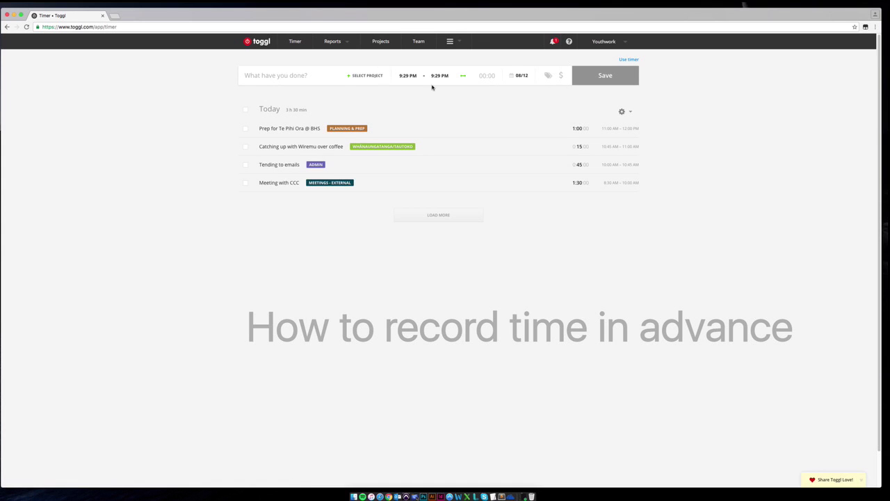
Set the period of a new manual entry from 12:30 PM to 2:30 PM.
left_click(411, 76)
left_click_drag(412, 78, 388, 75)
type("12:30")
left_click(446, 77)
left_click_drag(441, 77, 427, 79)
type("2:30")
Describe the entry as "Te Pihi Ora @ BHS" under the Contact Time project and save it.
left_click(296, 78)
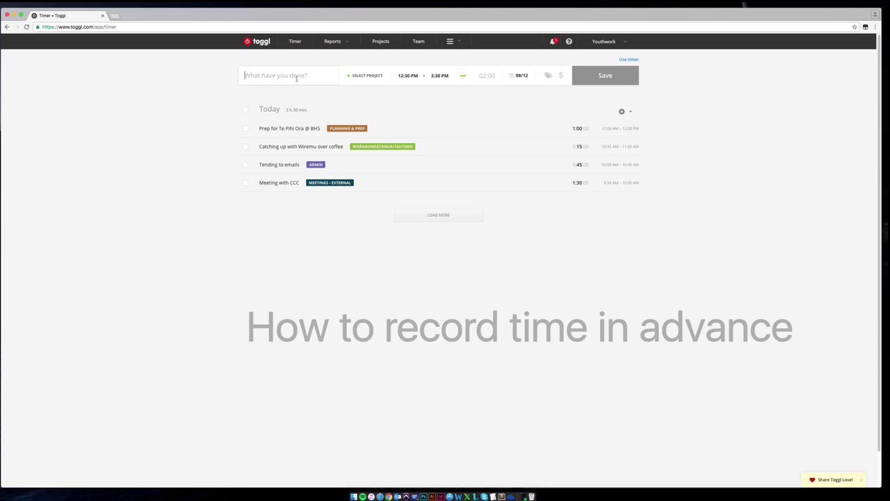
type("Te Pihi Ora")
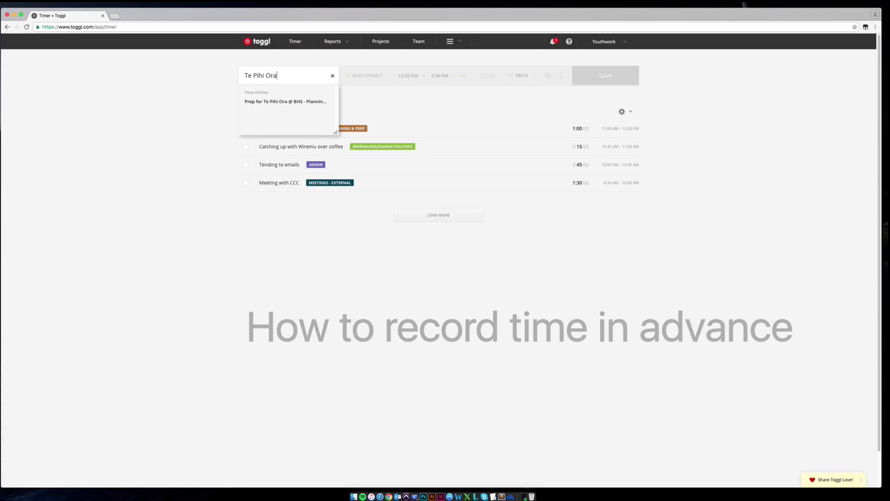
type(" @ BHS")
left_click(221, 76)
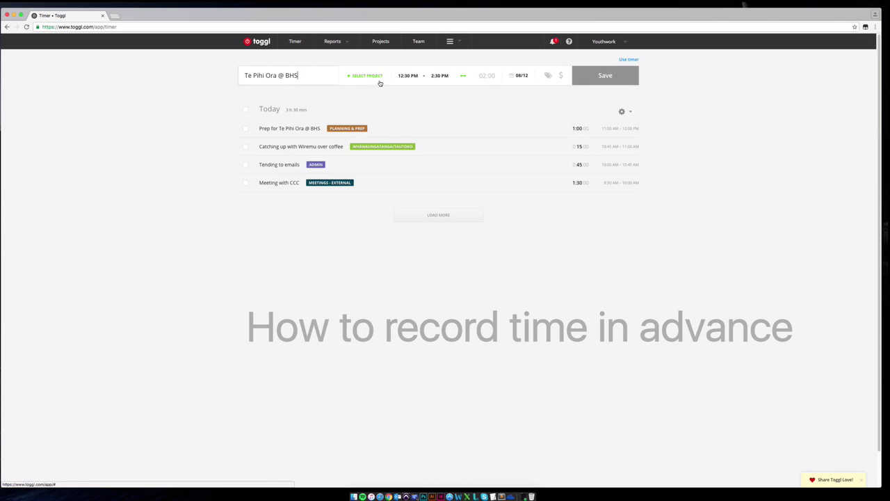
left_click(379, 79)
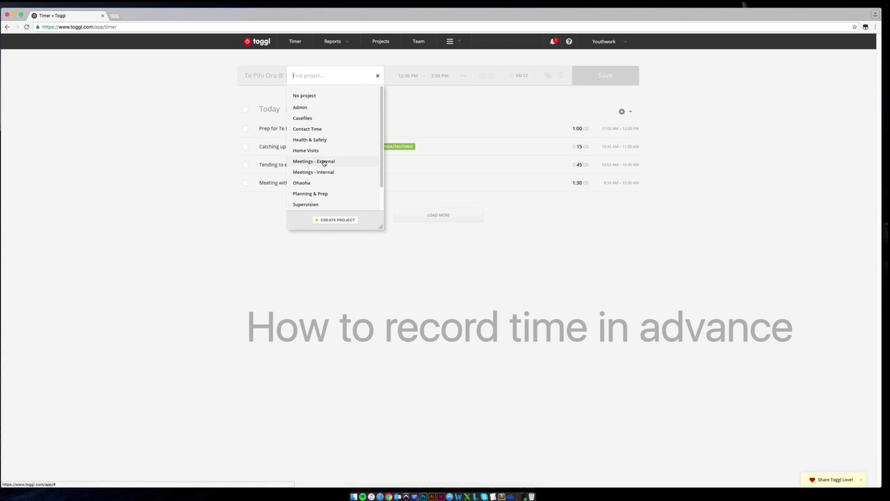
left_click(318, 130)
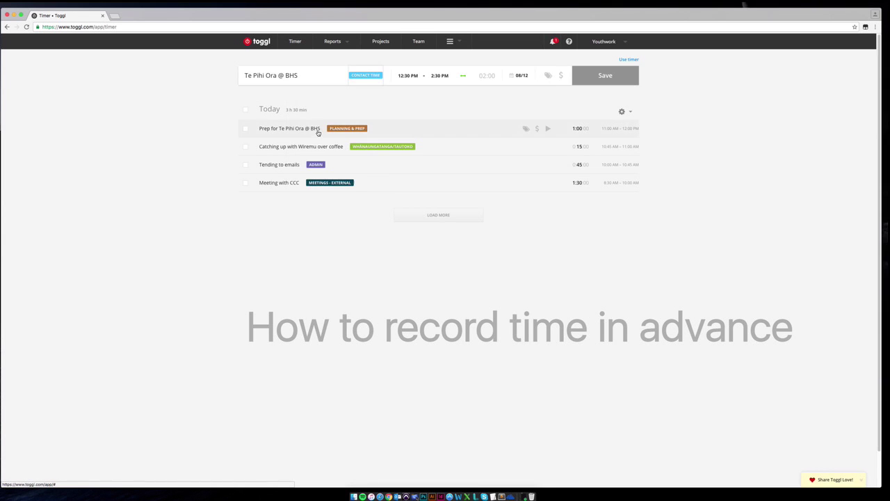
left_click(616, 78)
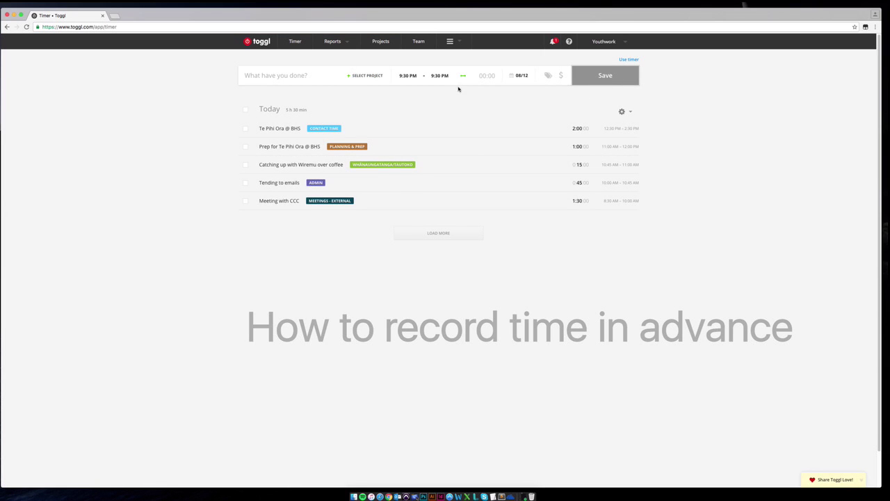
Set the period of the next manual entry from 2:30 PM to 3:30 PM.
left_click(407, 77)
type("2:30")
left_click(440, 76)
left_click(434, 77)
key("BackSpace")
type("3")
Assign the 2:30 PM entry to Home Visits, describe it with the family's name plus "whānau", and save it.
left_click(309, 75)
left_click(364, 76)
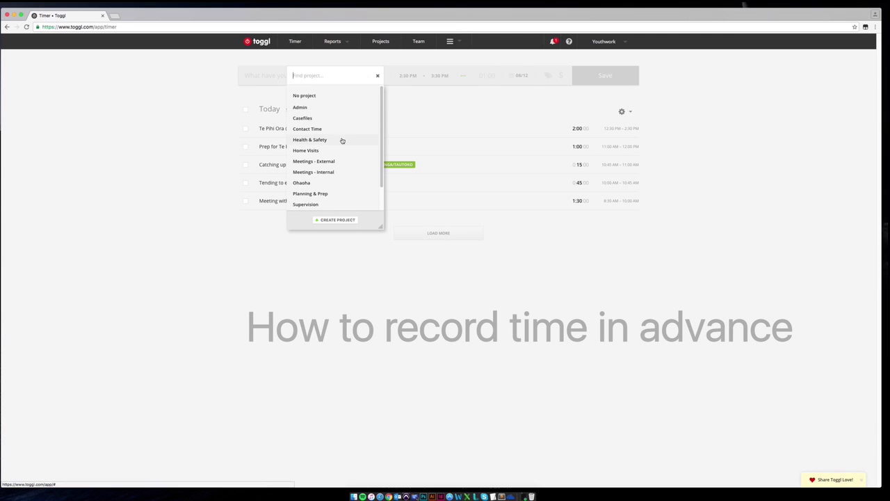
left_click(311, 157)
left_click(314, 73)
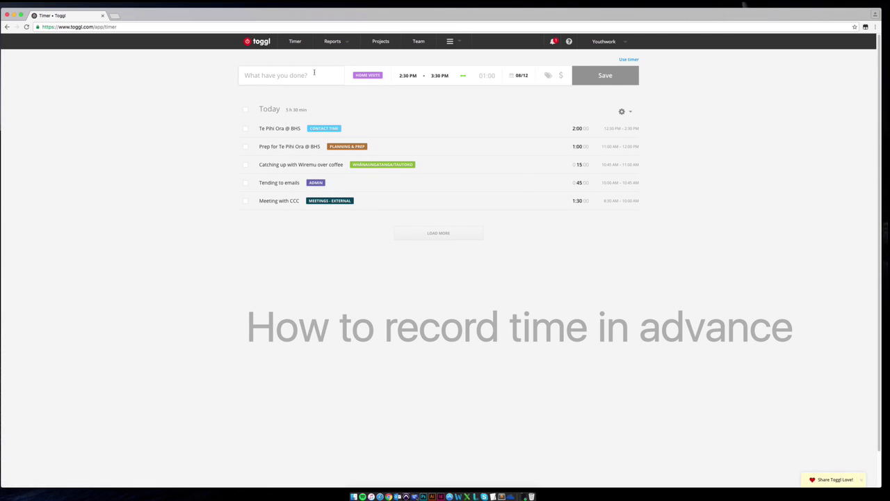
type("Morgan whānau")
left_click(610, 79)
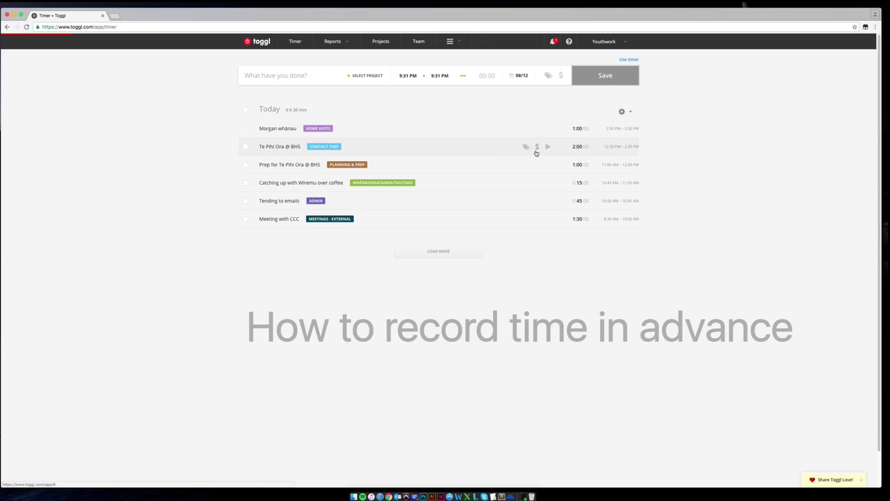
Set the period of another manual entry from 3:30 PM to 4:30 PM.
left_click(407, 76)
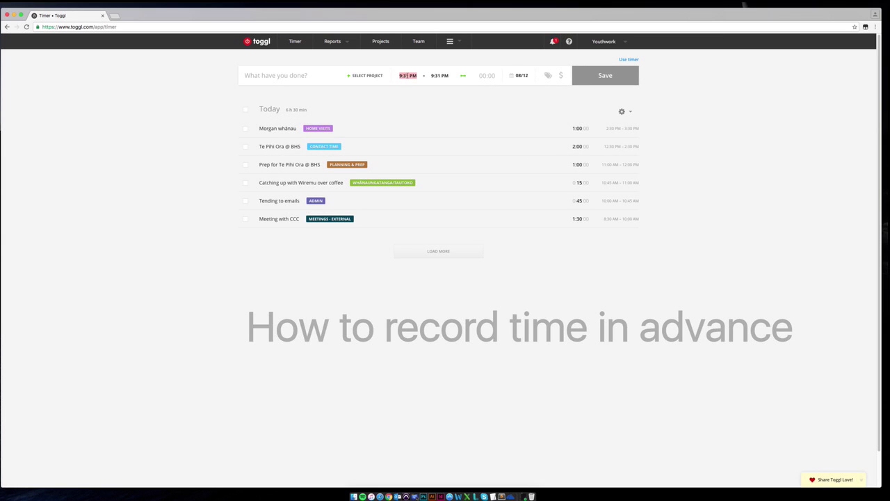
double_click(408, 76)
type("3:30")
left_click(440, 78)
left_click_drag(440, 77, 429, 74)
type("4:30")
Describe the 3:30 PM entry with the second family's name plus "whānau" under Home Visits and save it.
left_click(305, 79)
type("Rogers whānau")
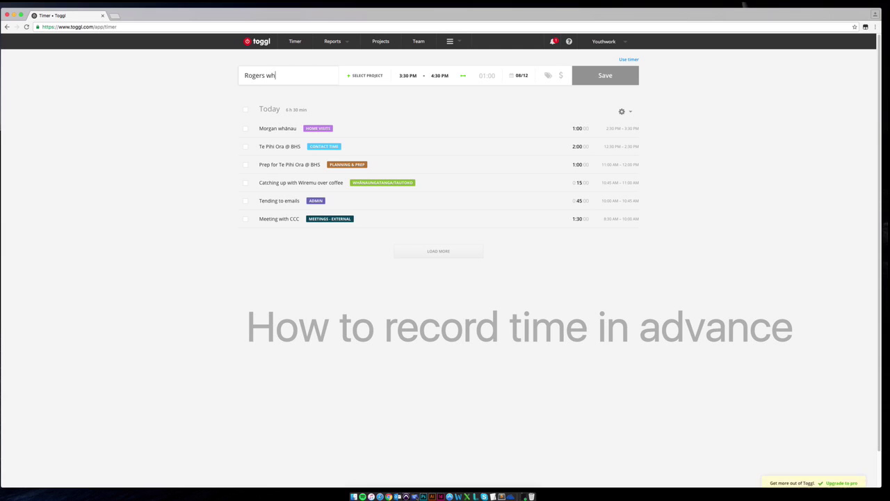
left_click(370, 77)
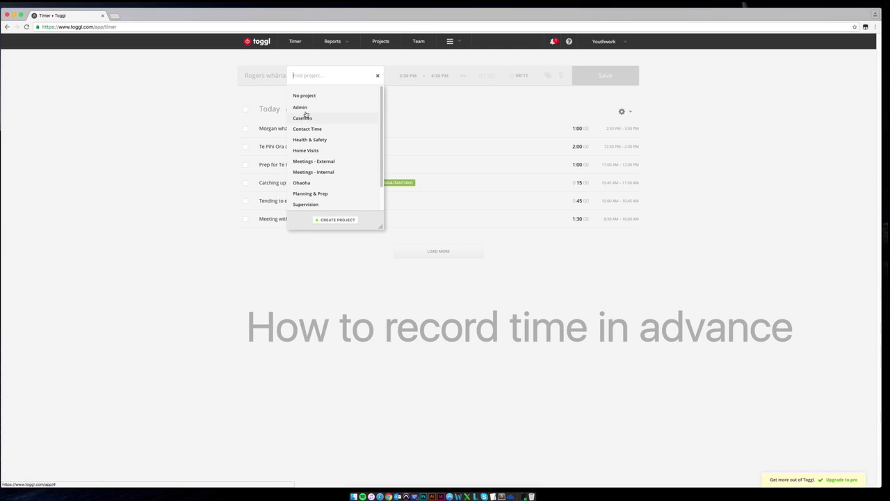
left_click(312, 152)
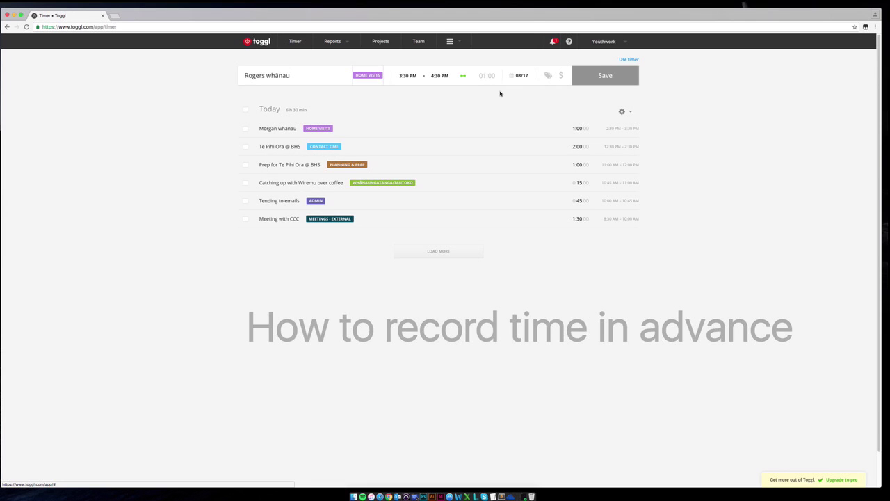
left_click(606, 75)
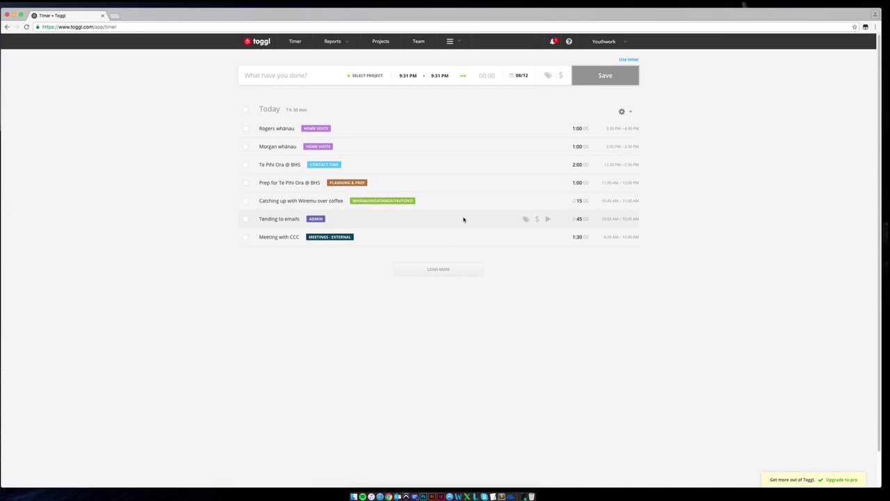